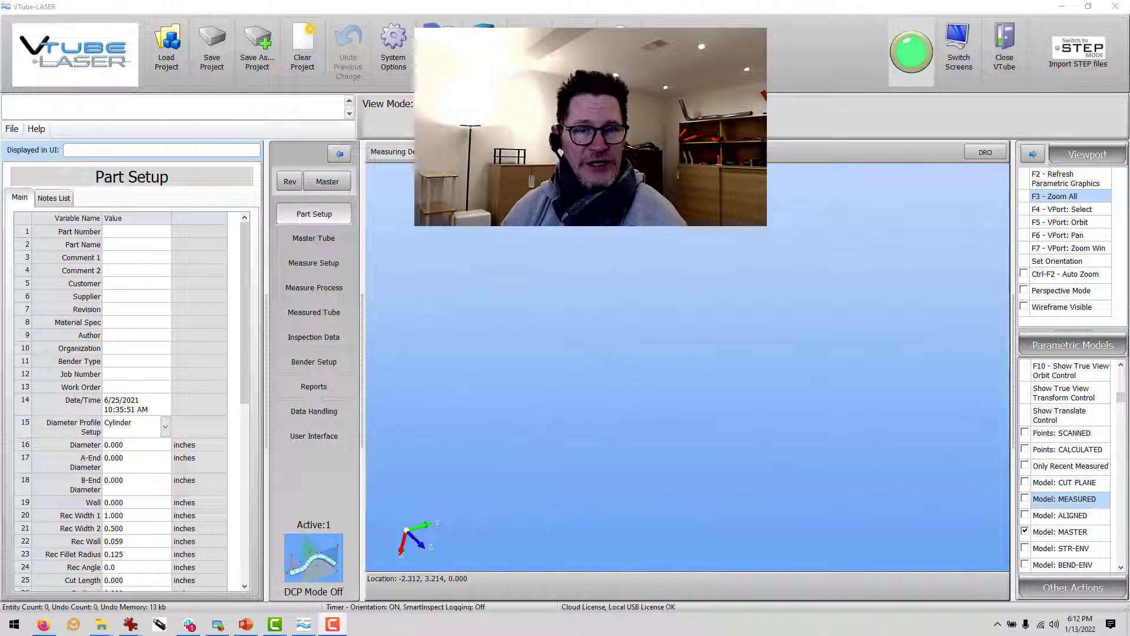
# Step: Set the part number to Test and the tube diameter to 0.5 inches in the part setup
pyautogui.click(149, 231)
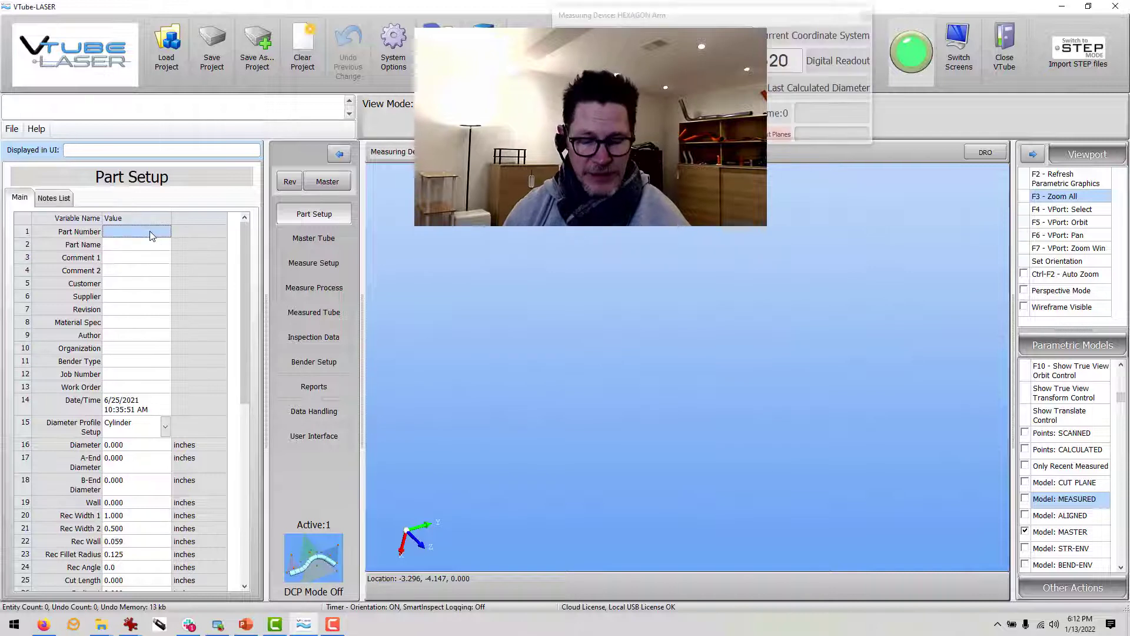
pyautogui.write('Test')
pyautogui.press('Return')
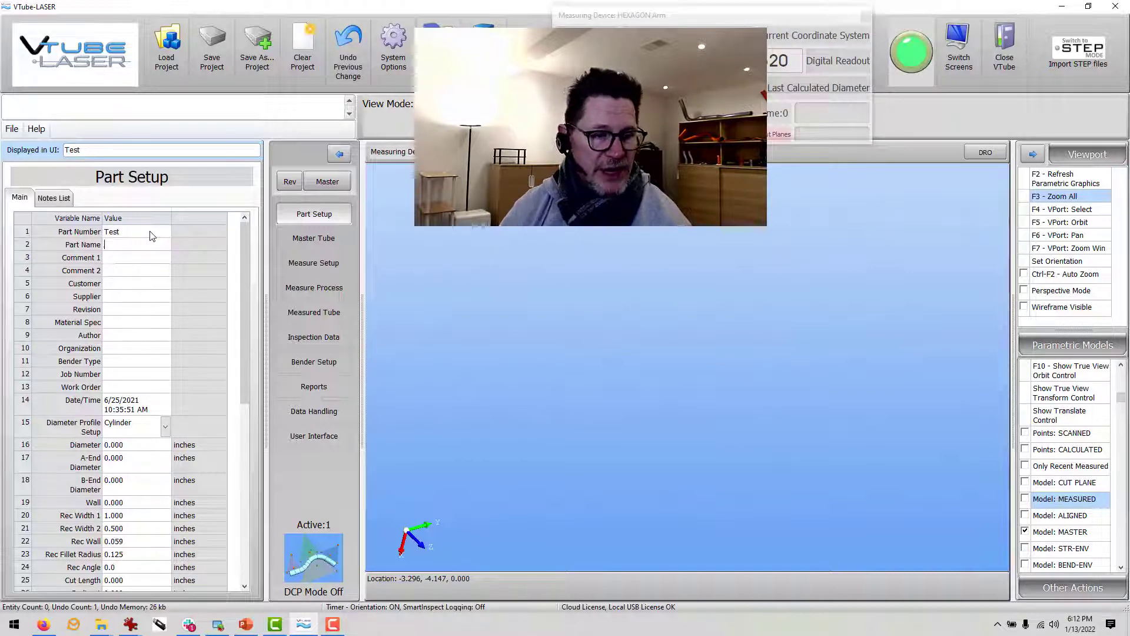
pyautogui.click(136, 450)
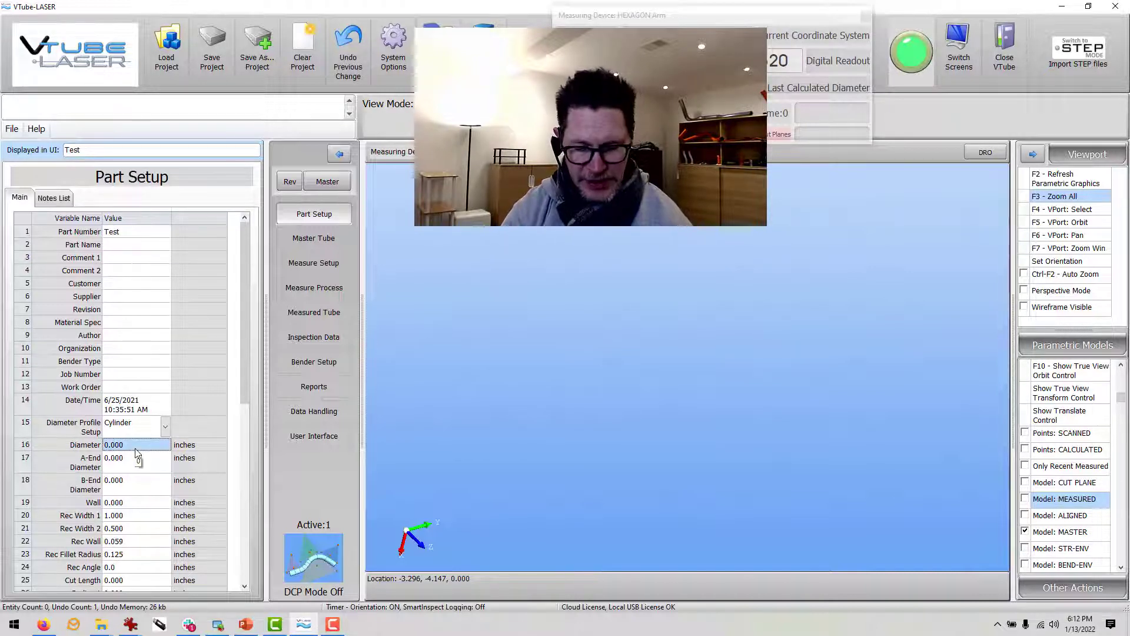
pyautogui.write('.5')
pyautogui.press('Return')
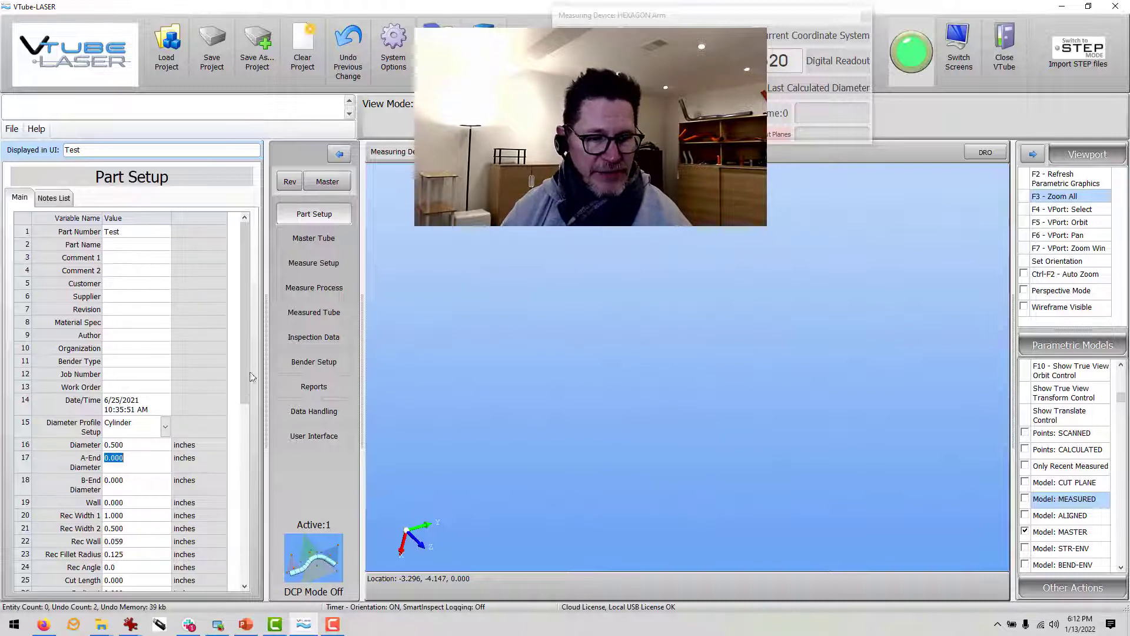
# Step: Set the part's Radius 1 to 1 inch
pyautogui.scroll(-4, 241, 392)
pyautogui.click(156, 452)
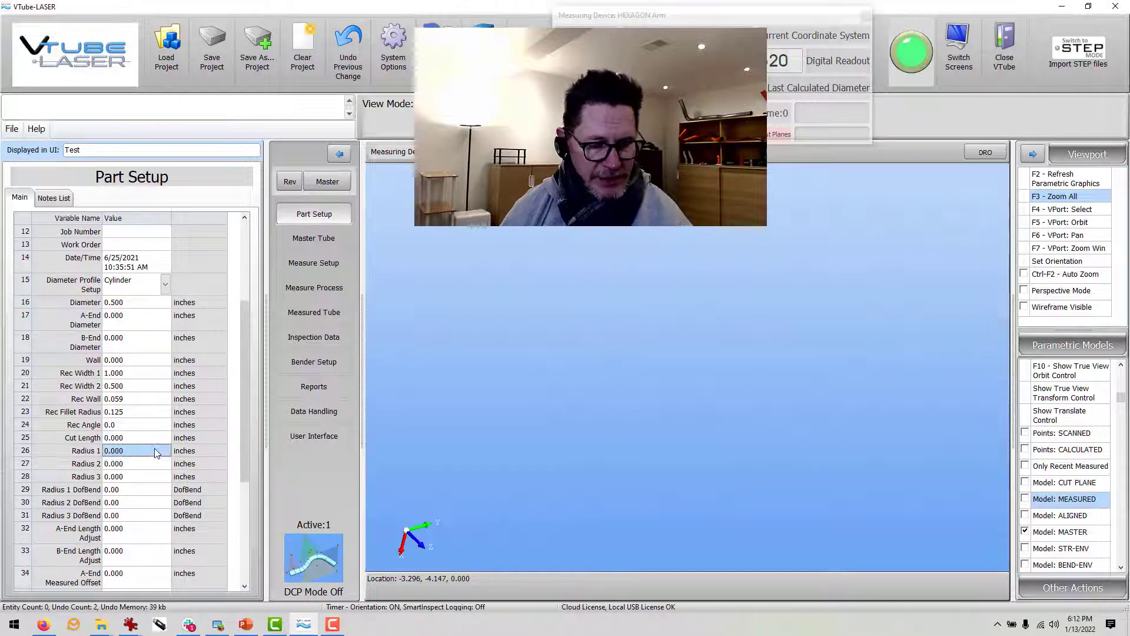
pyautogui.write('1')
pyautogui.press('Return')
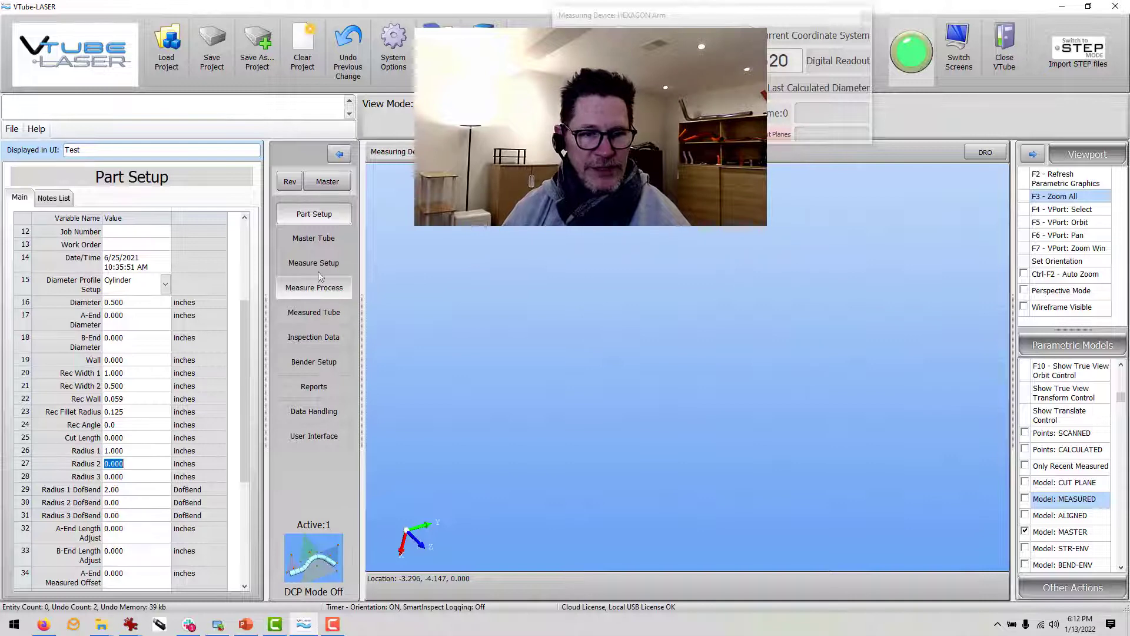
# Step: Set the master tube's point count to 3 and apply it to the centerline grid
pyautogui.click(315, 240)
pyautogui.click(132, 211)
pyautogui.click(132, 210)
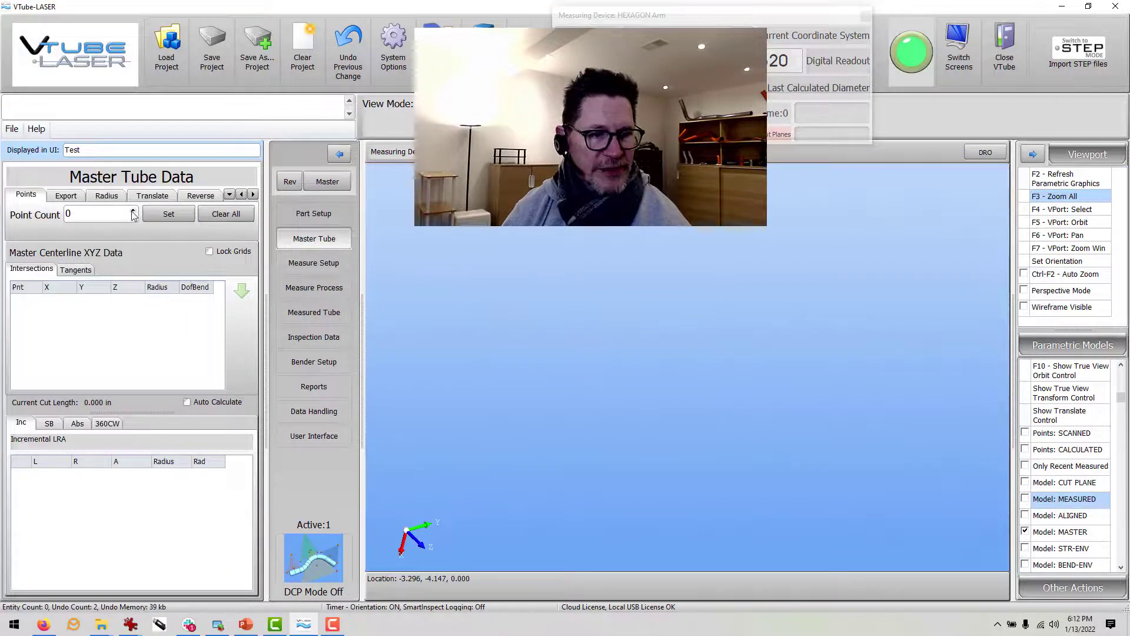
pyautogui.click(132, 210)
pyautogui.click(169, 214)
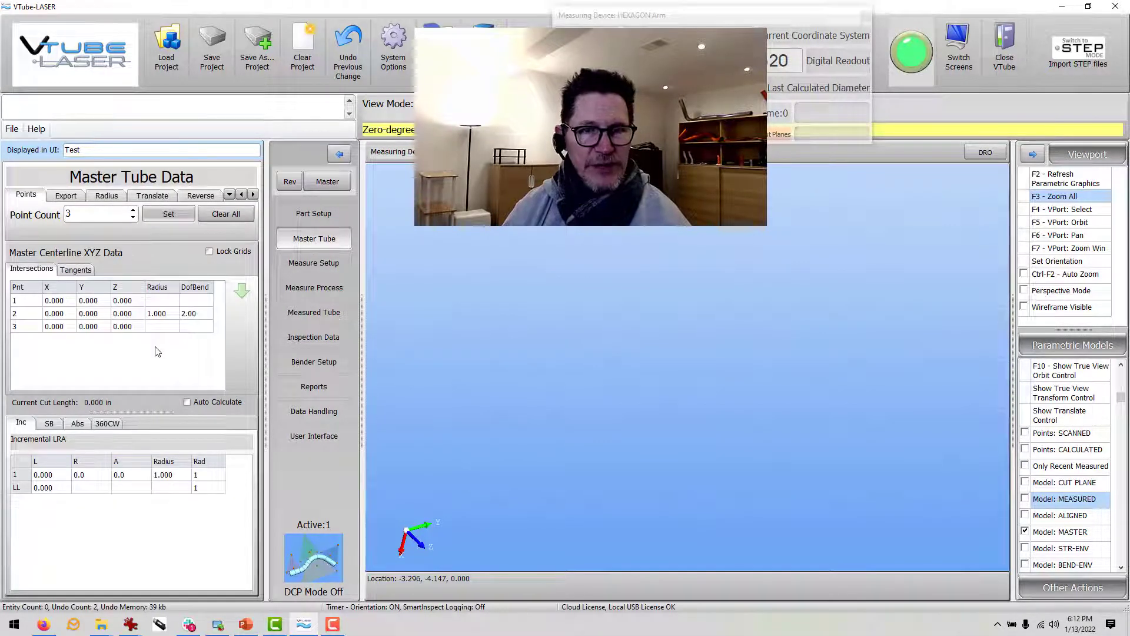
# Step: Enter the master tube's incremental LRA lengths: 5 for the first row and 10 for the last length
pyautogui.moveTo(109, 411); pyautogui.dragTo(109, 379)
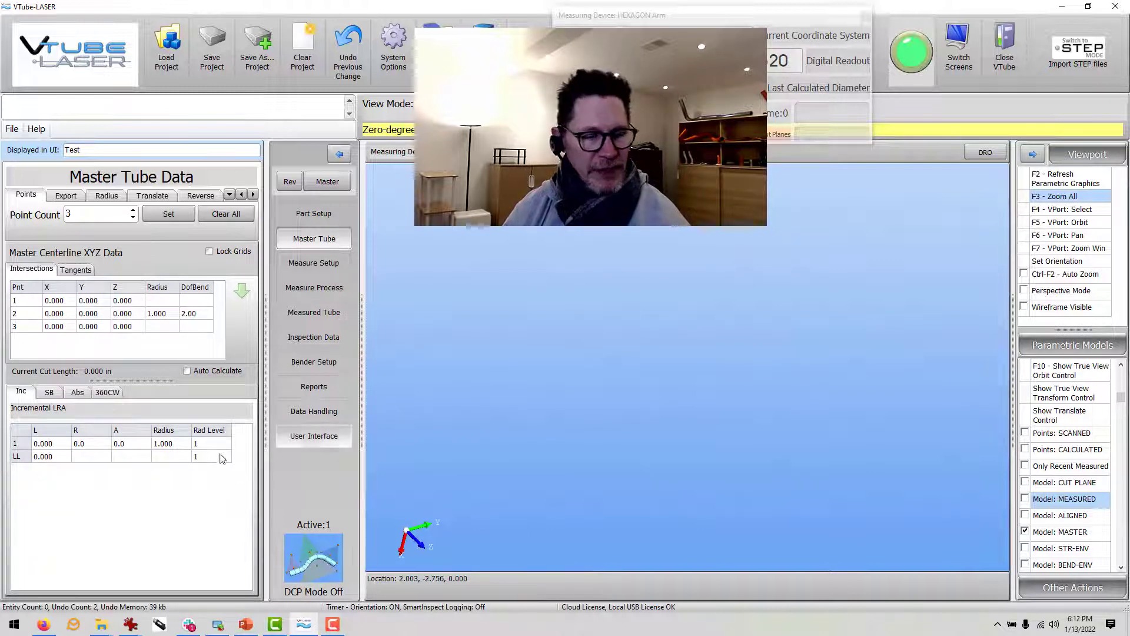
pyautogui.doubleClick(42, 444)
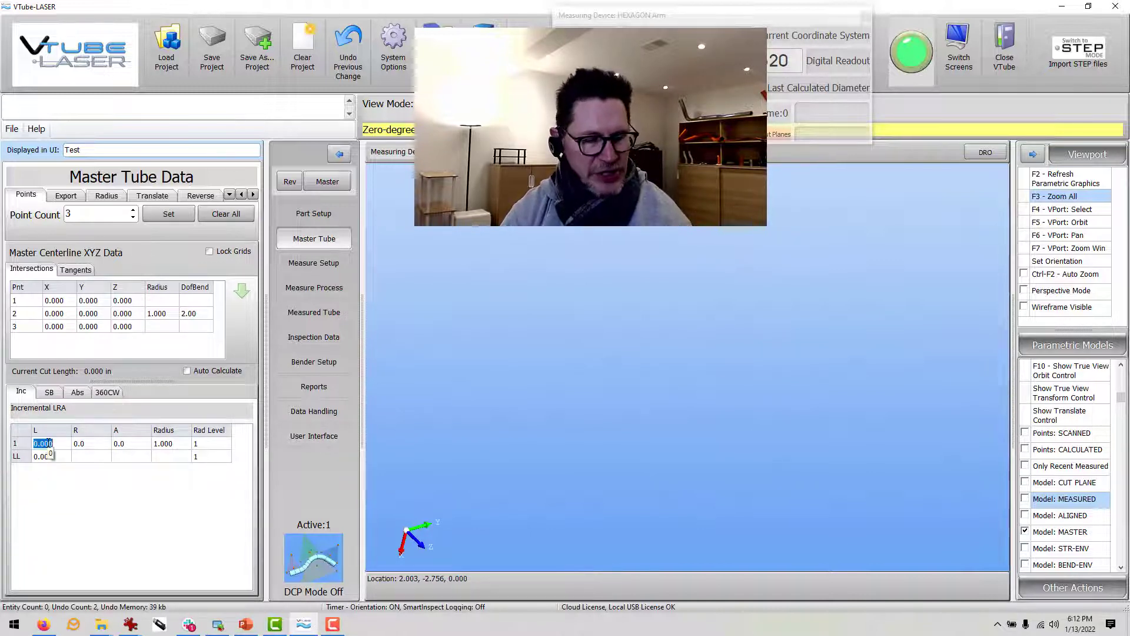
pyautogui.write('5')
pyautogui.press('Return')
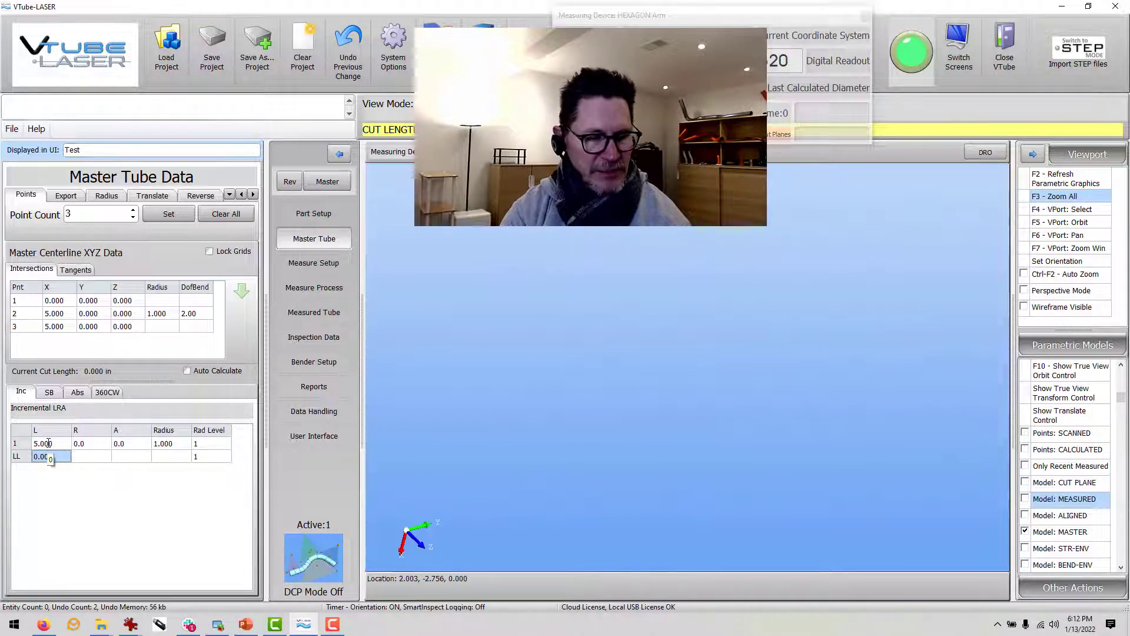
pyautogui.write('10')
pyautogui.press('Return')
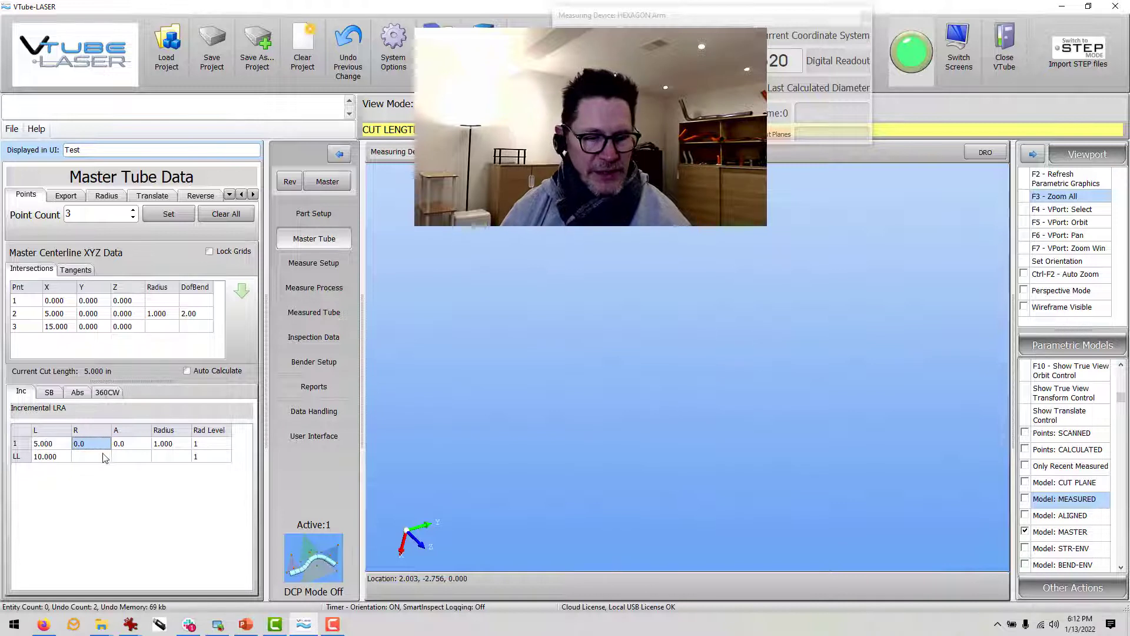
# Step: Set the master tube's bend angle to 90 degrees and refresh the parametric graphics
pyautogui.click(130, 447)
pyautogui.write('90')
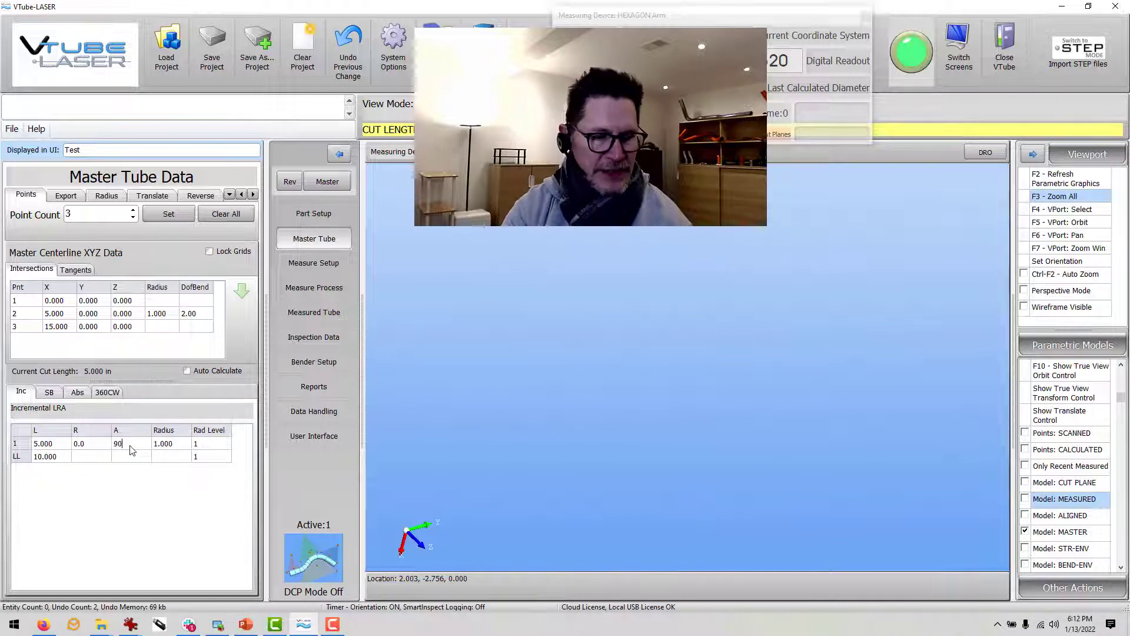
pyautogui.press('Return')
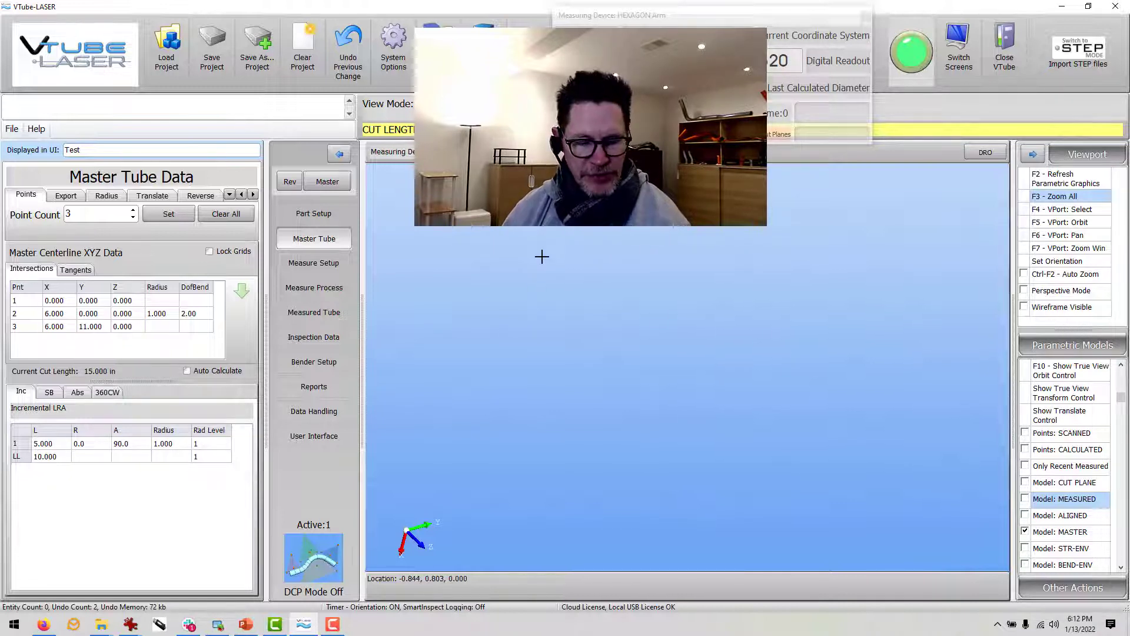
pyautogui.press('F2')
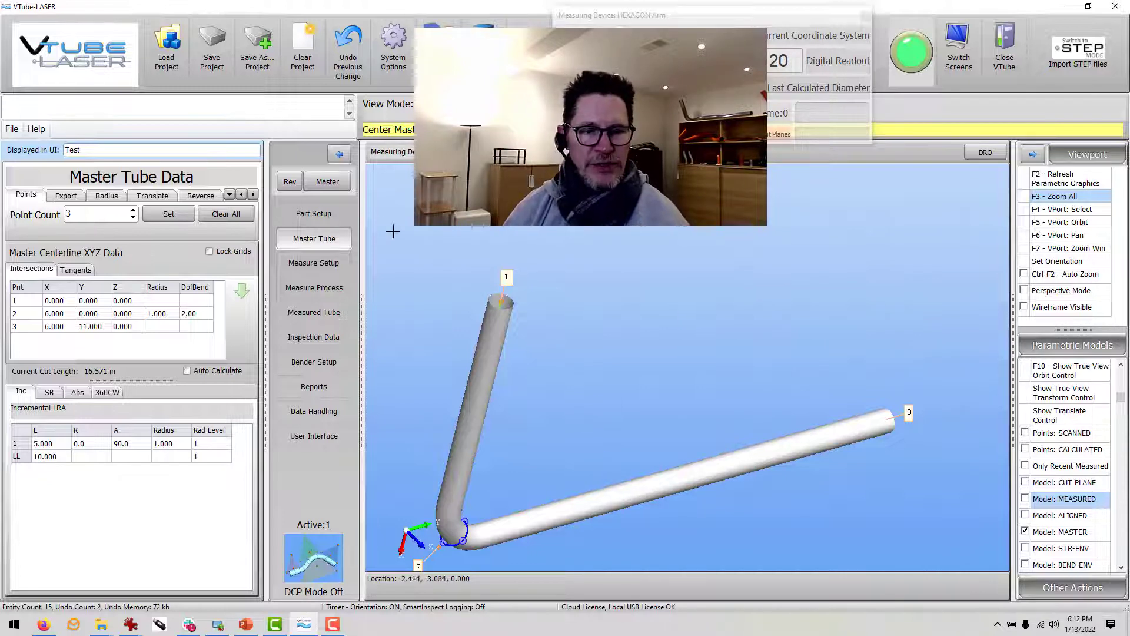
# Step: Show the measured tube model, hide the master model, and refresh the parametric graphics
pyautogui.click(328, 215)
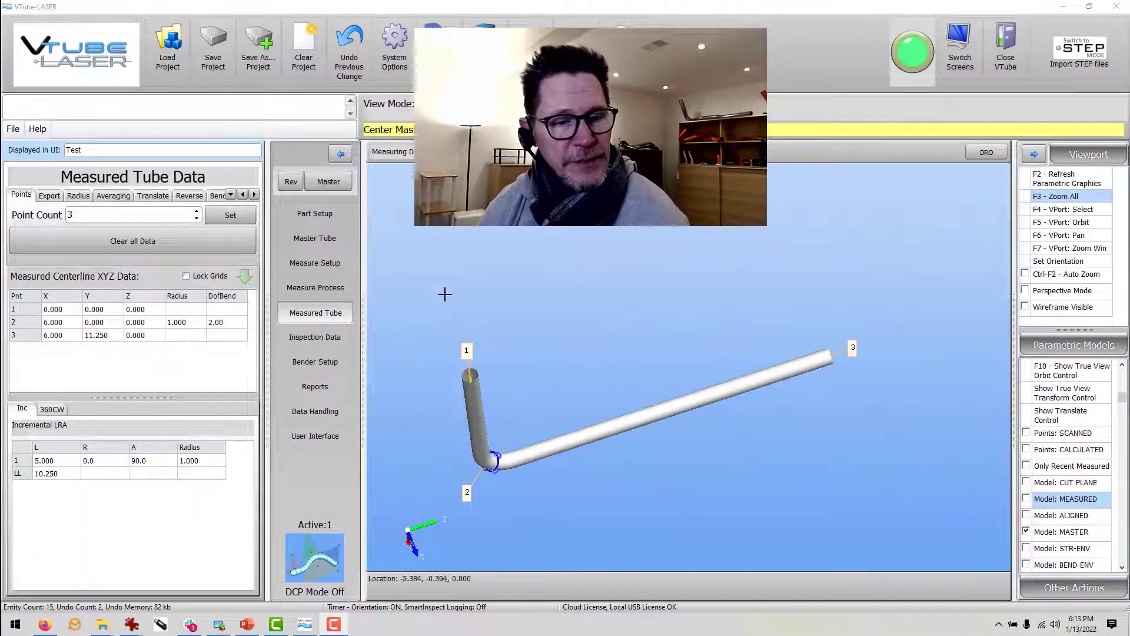
pyautogui.click(316, 288)
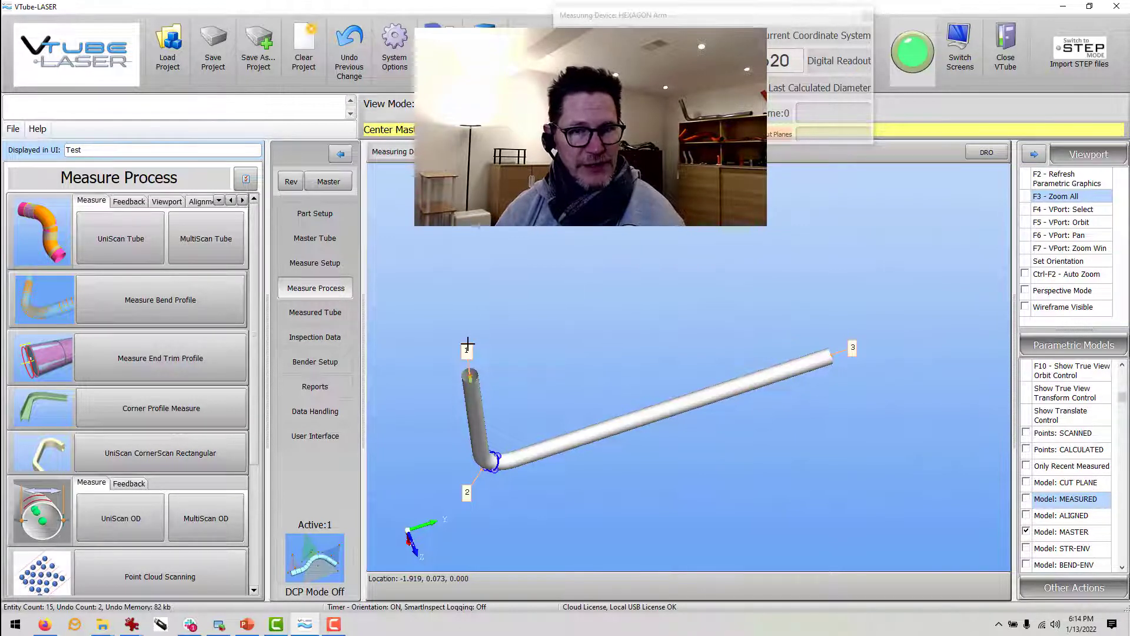
pyautogui.click(1067, 499)
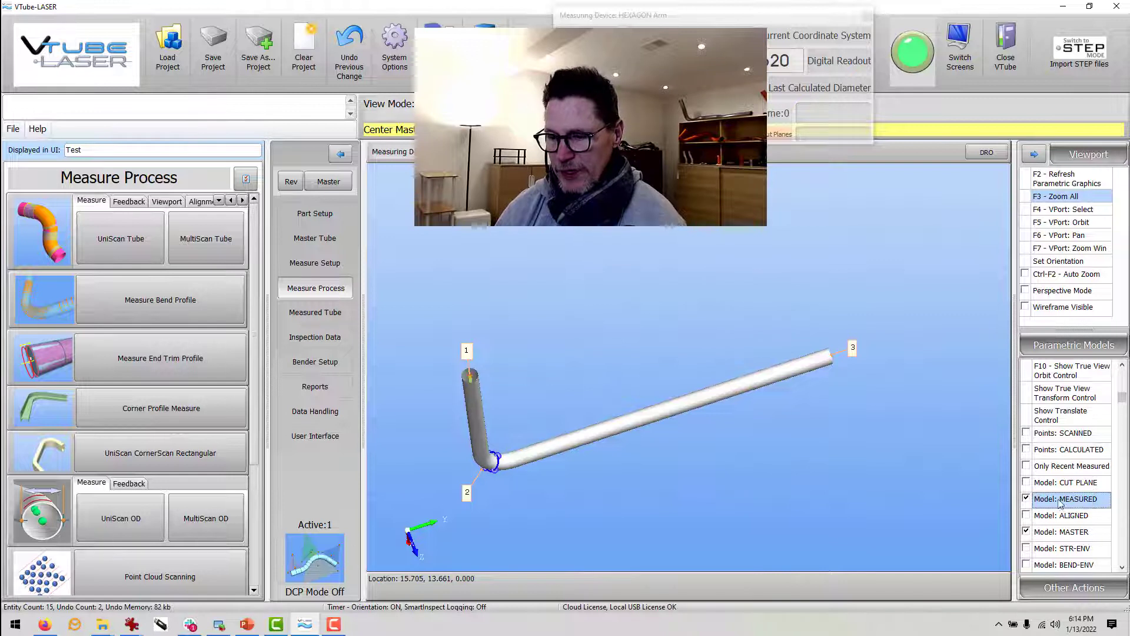
pyautogui.click(1083, 536)
pyautogui.click(1067, 179)
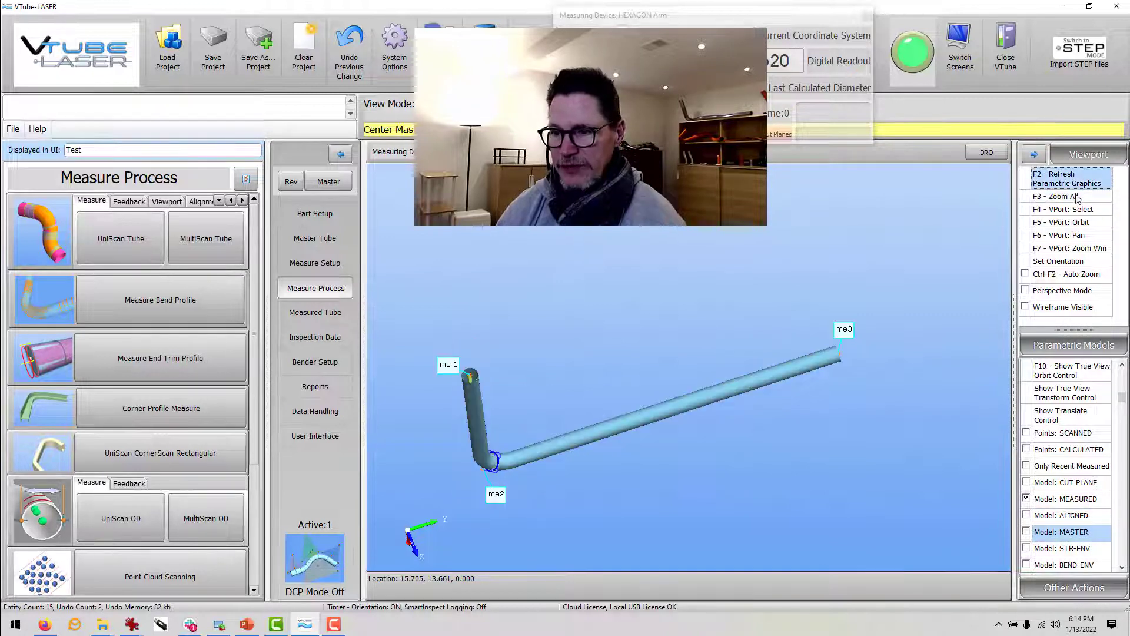
pyautogui.moveTo(481, 401)
pyautogui.mouseDown(button='middle')
pyautogui.moveTo(495, 321)
pyautogui.moveTo(460, 364)
pyautogui.moveTo(490, 396)
pyautogui.mouseUp(button='middle')
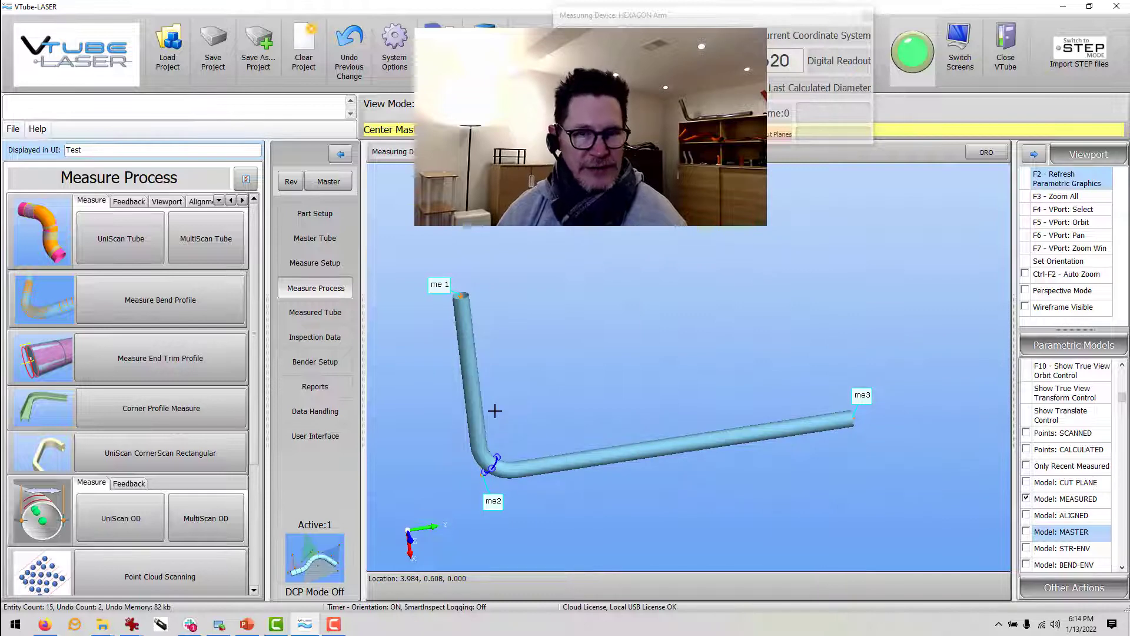
pyautogui.moveTo(495, 396); pyautogui.dragTo(492, 402, button='middle')
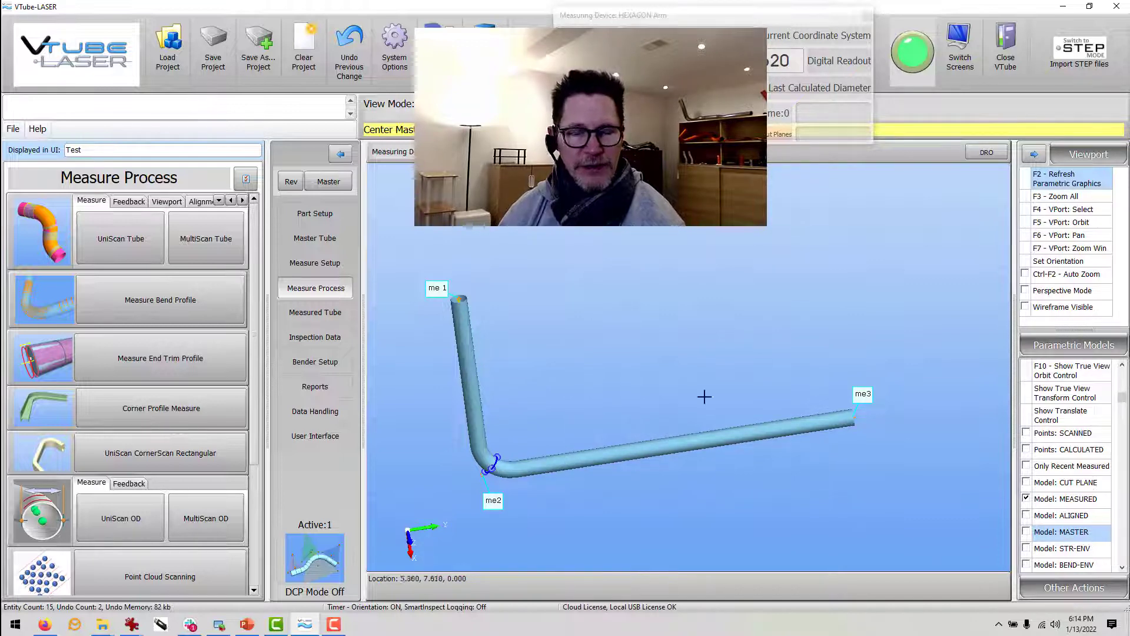
# Step: Recalculate the tube elongation percentage from measured length minus cut length and check the value in the part setup
pyautogui.click(331, 215)
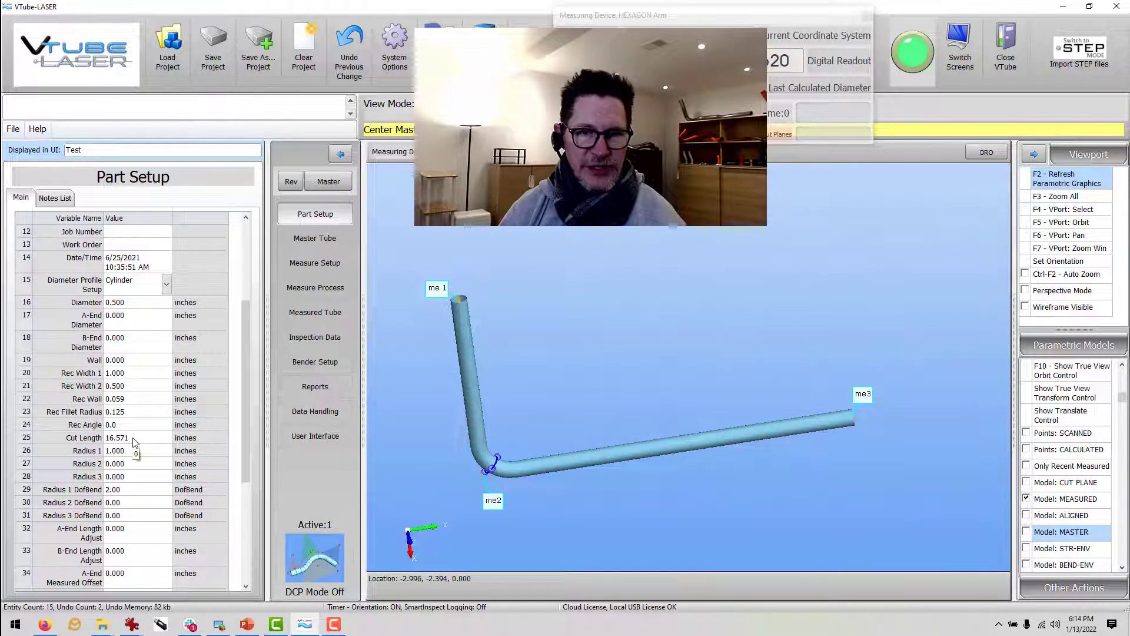
pyautogui.moveTo(246, 399); pyautogui.dragTo(246, 450)
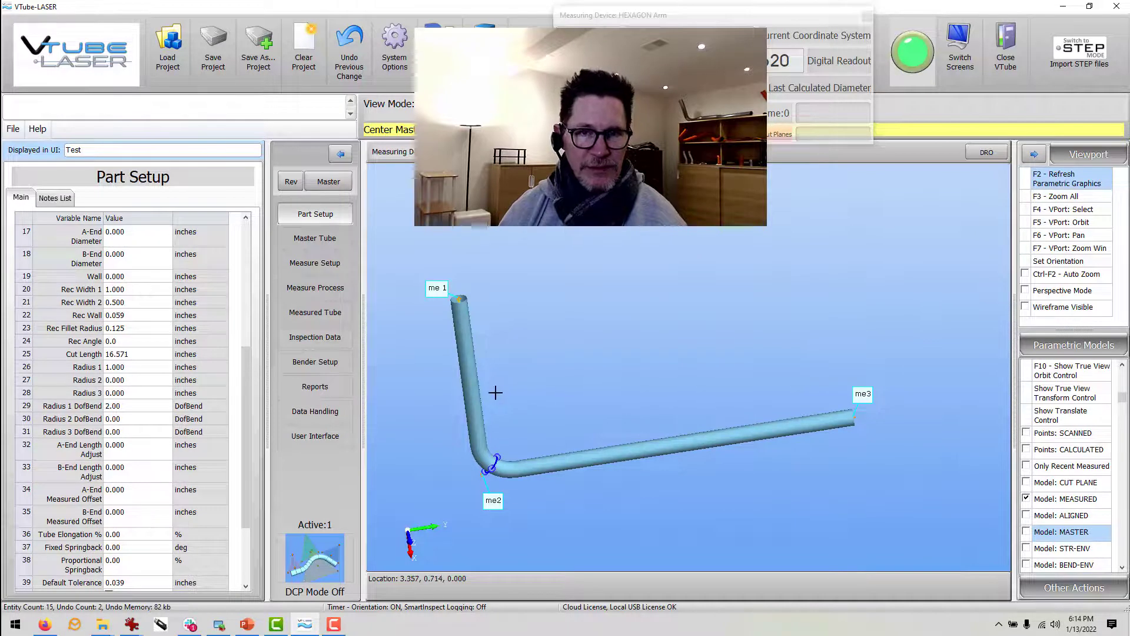
pyautogui.click(315, 313)
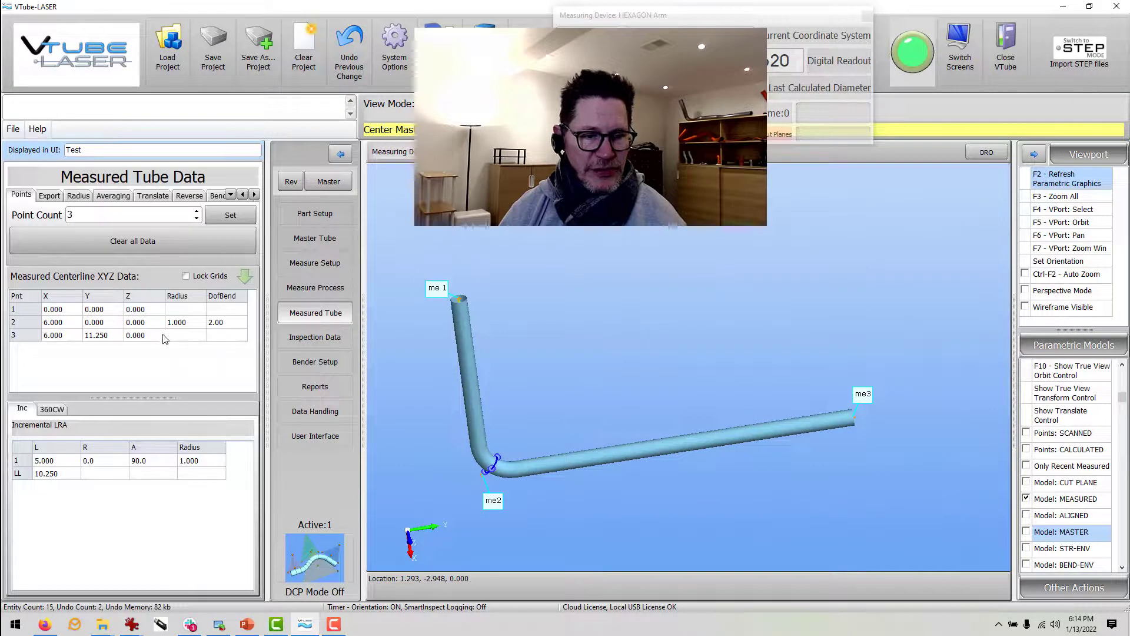
pyautogui.click(315, 214)
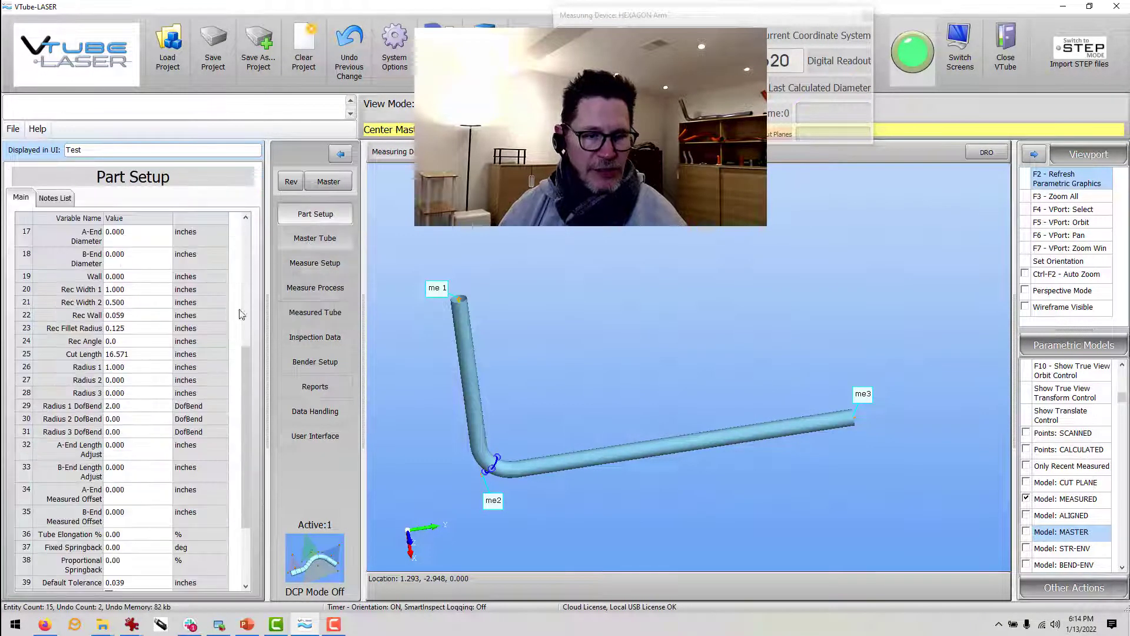
pyautogui.rightClick(141, 442)
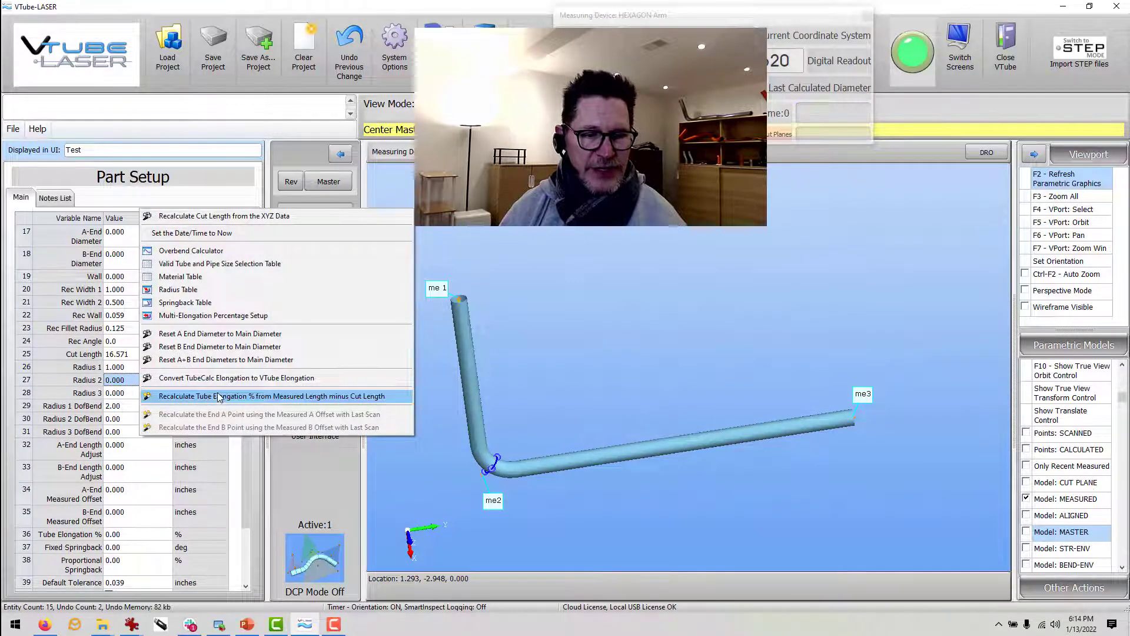
pyautogui.click(276, 396)
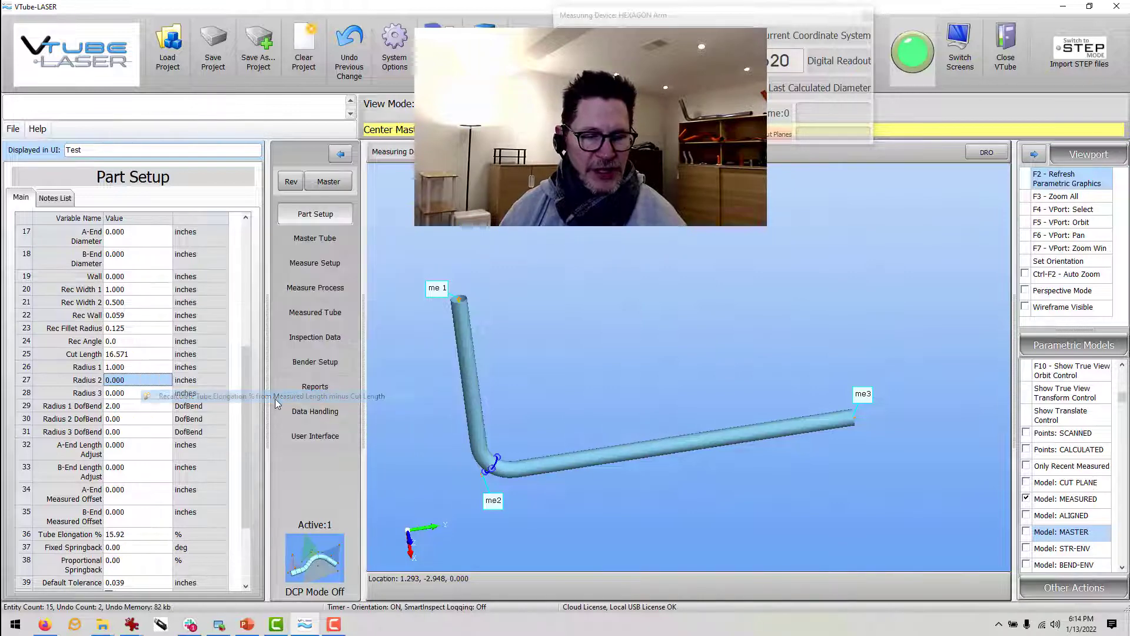
pyautogui.scroll(1, 245, 436)
pyautogui.scroll(-2, 245, 436)
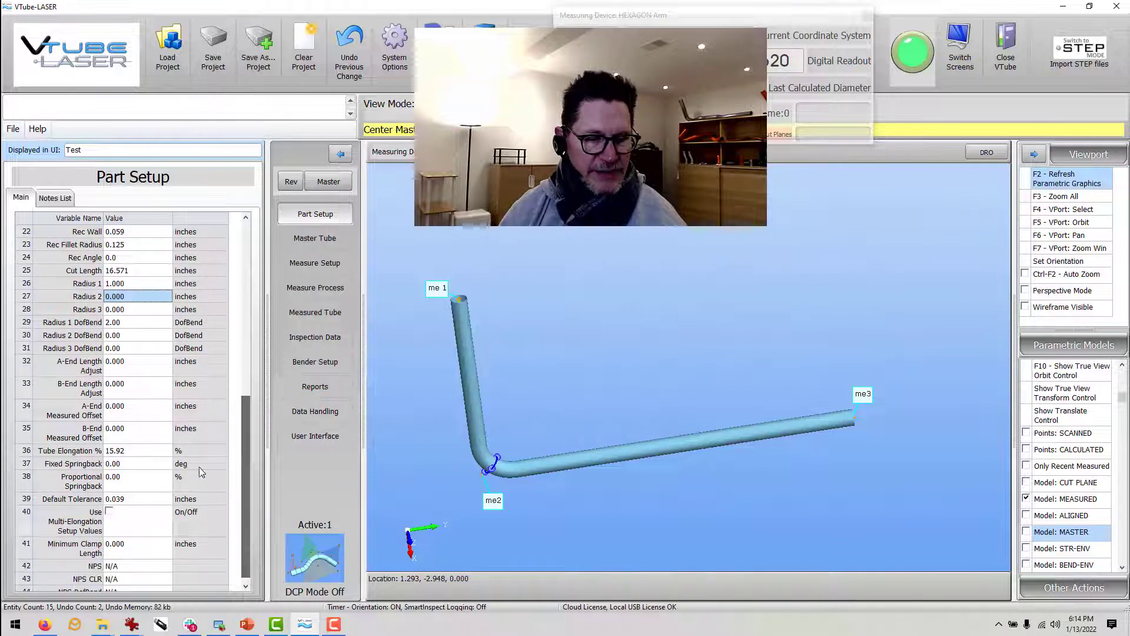
pyautogui.click(145, 455)
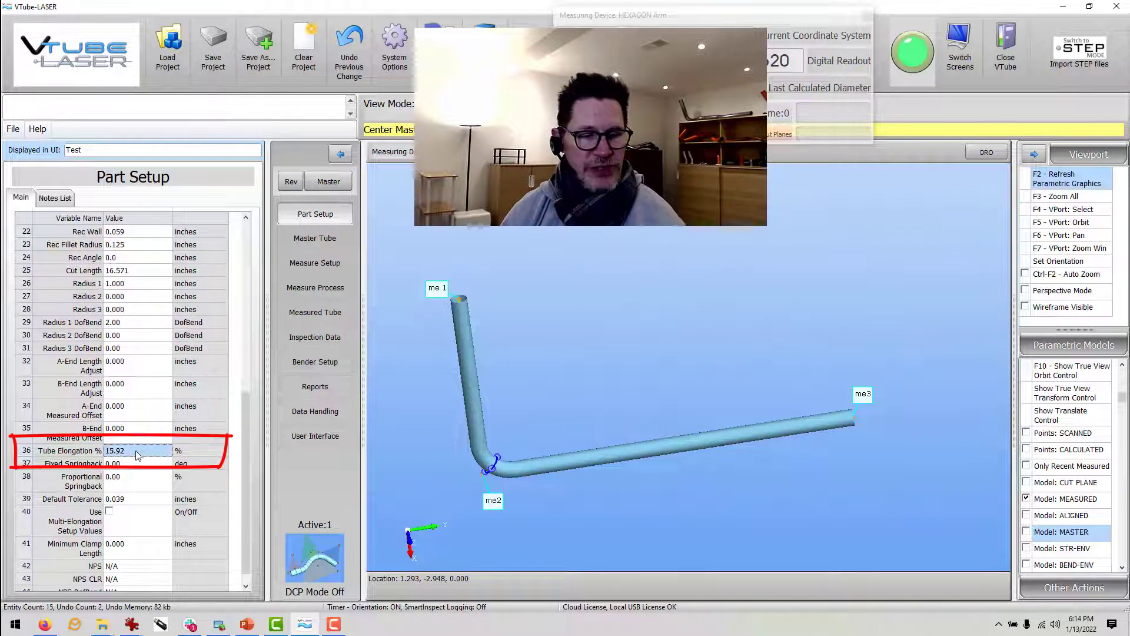
pyautogui.click(144, 455)
pyautogui.click(146, 463)
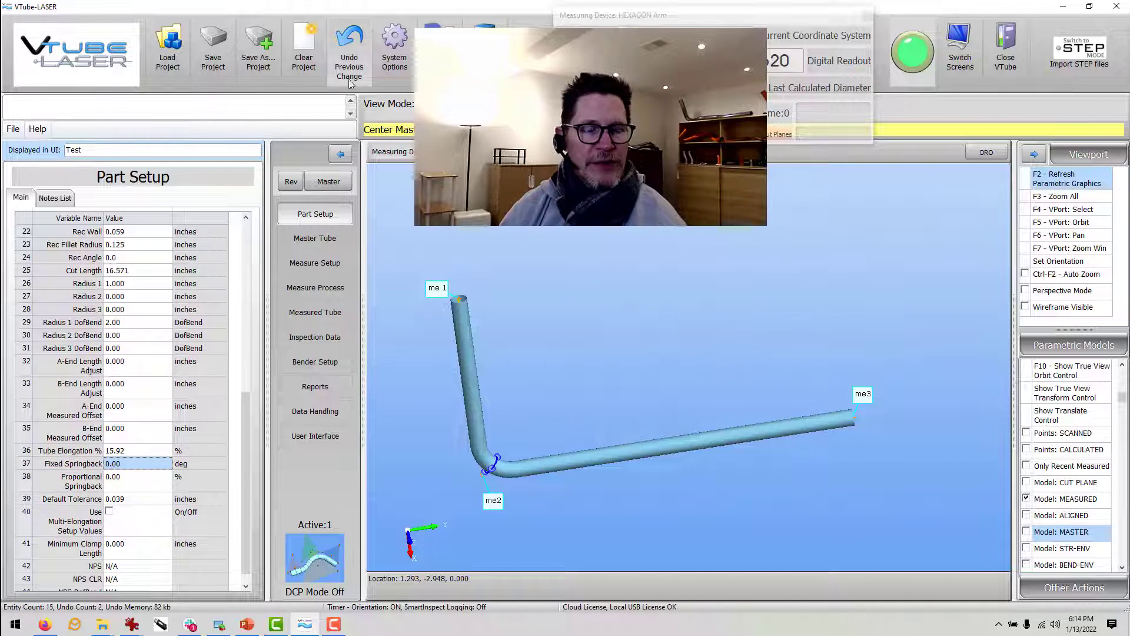
# Step: Clear the current project and switch to STEP mode
pyautogui.click(304, 56)
pyautogui.click(716, 192)
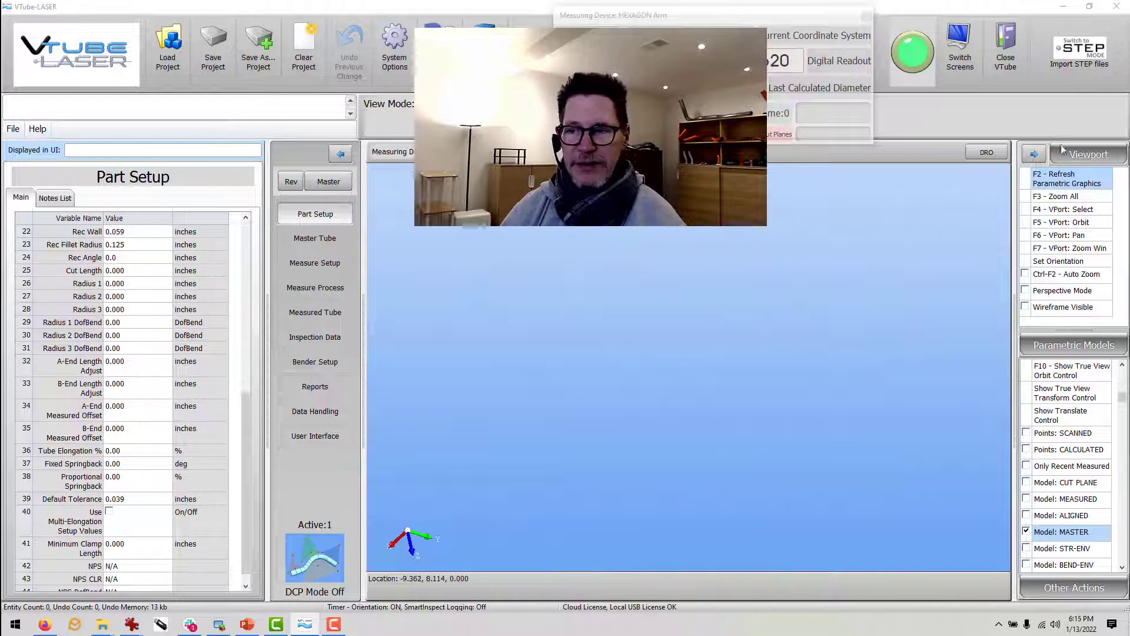
pyautogui.click(1098, 57)
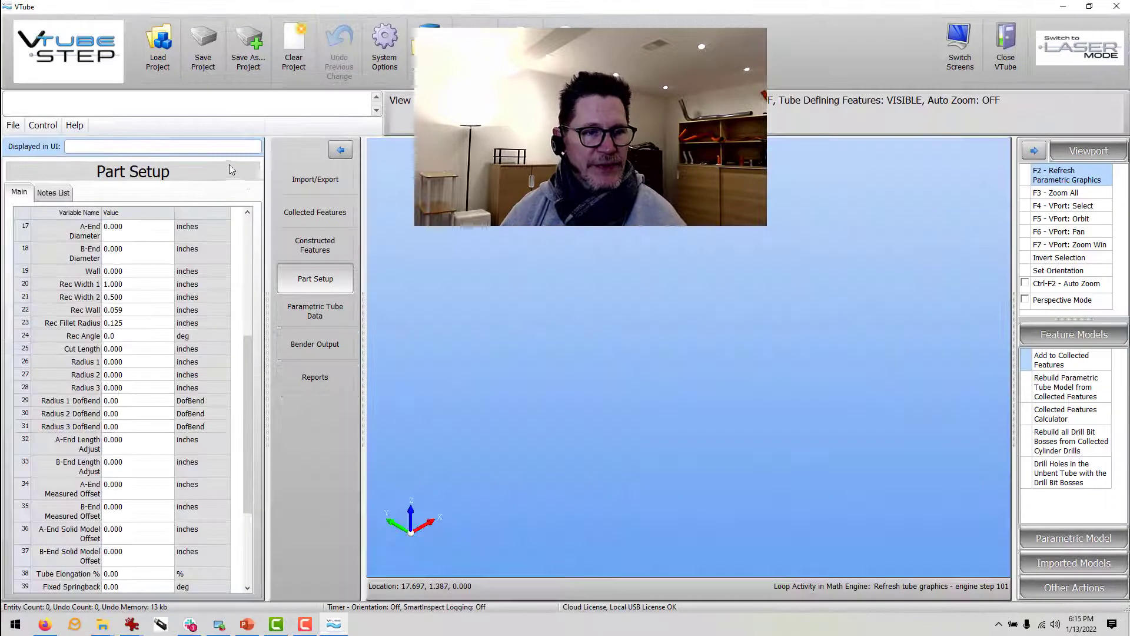
# Step: Import the STEP file "VTube-LASER Demo 5 x .5OD.STP" from the demo files
pyautogui.click(316, 179)
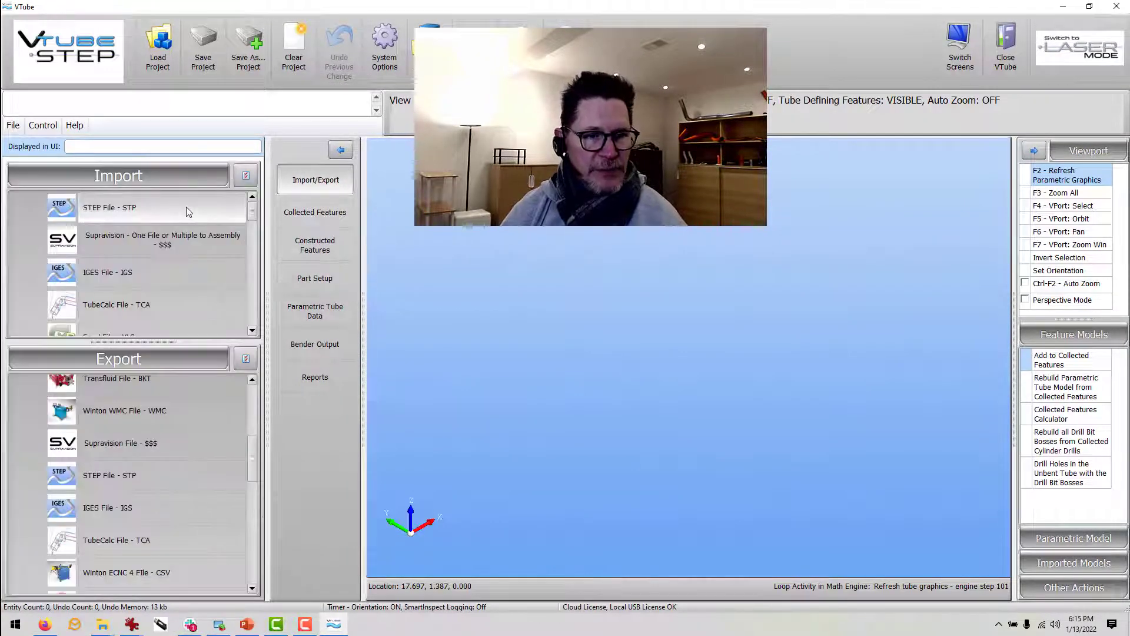
pyautogui.click(186, 211)
pyautogui.doubleClick(390, 153)
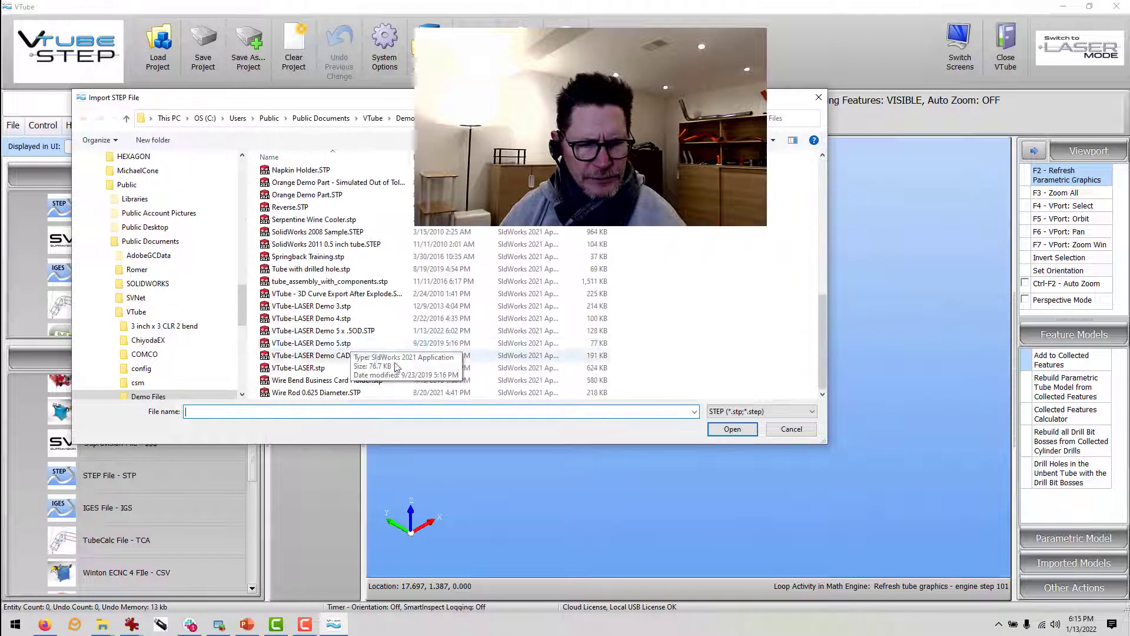
pyautogui.doubleClick(351, 331)
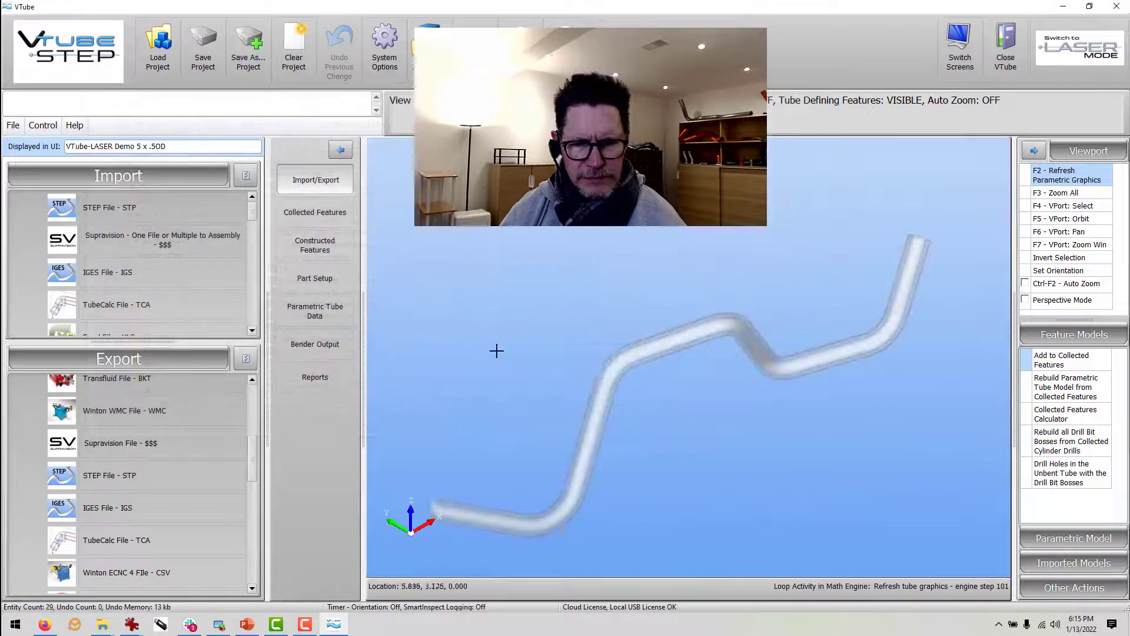
# Step: Autobuild the parametric centerline data from the imported cylindrical tube model
pyautogui.click(351, 311)
pyautogui.click(116, 237)
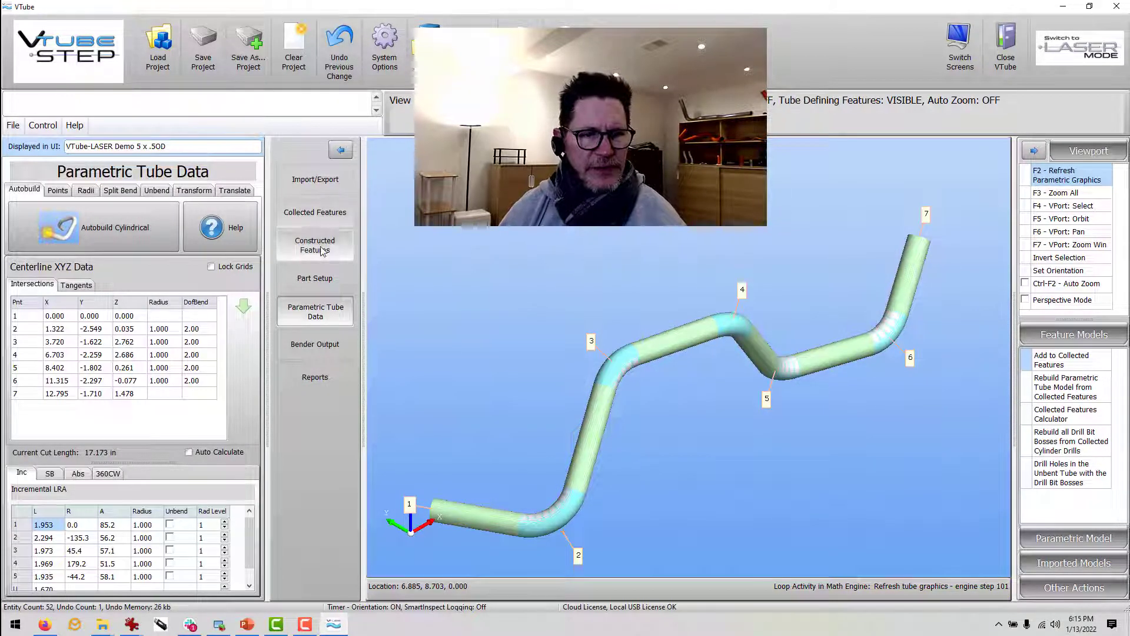
# Step: Set the tube elongation to 15.92% in the part setup and recalculate the cut length from the XYZ data
pyautogui.click(315, 278)
pyautogui.moveTo(245, 346); pyautogui.dragTo(245, 363)
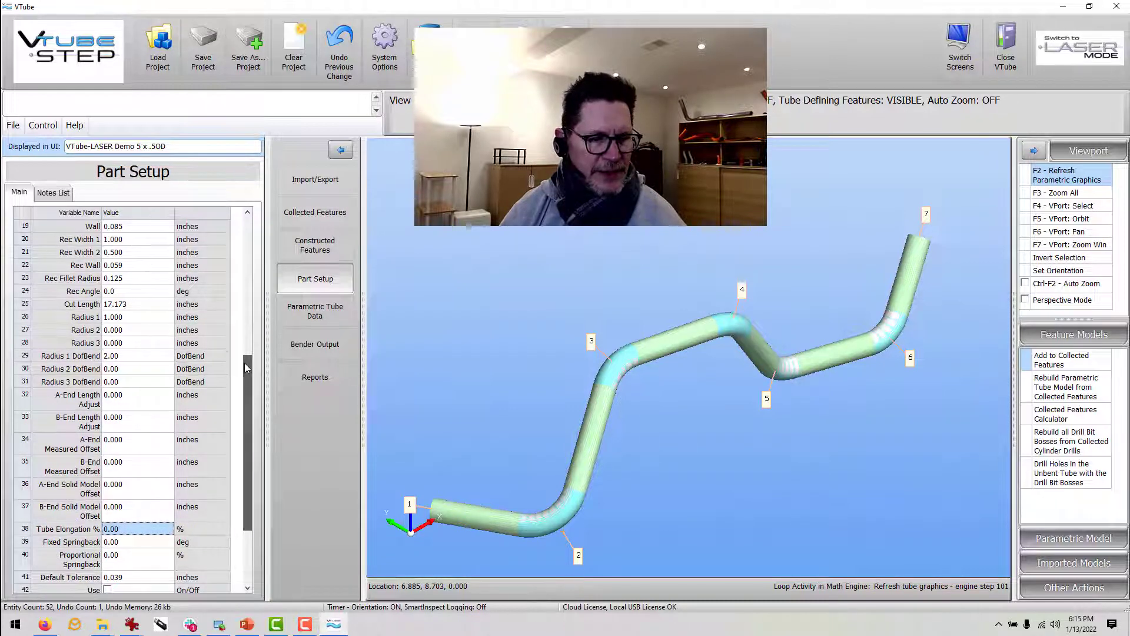
pyautogui.click(136, 528)
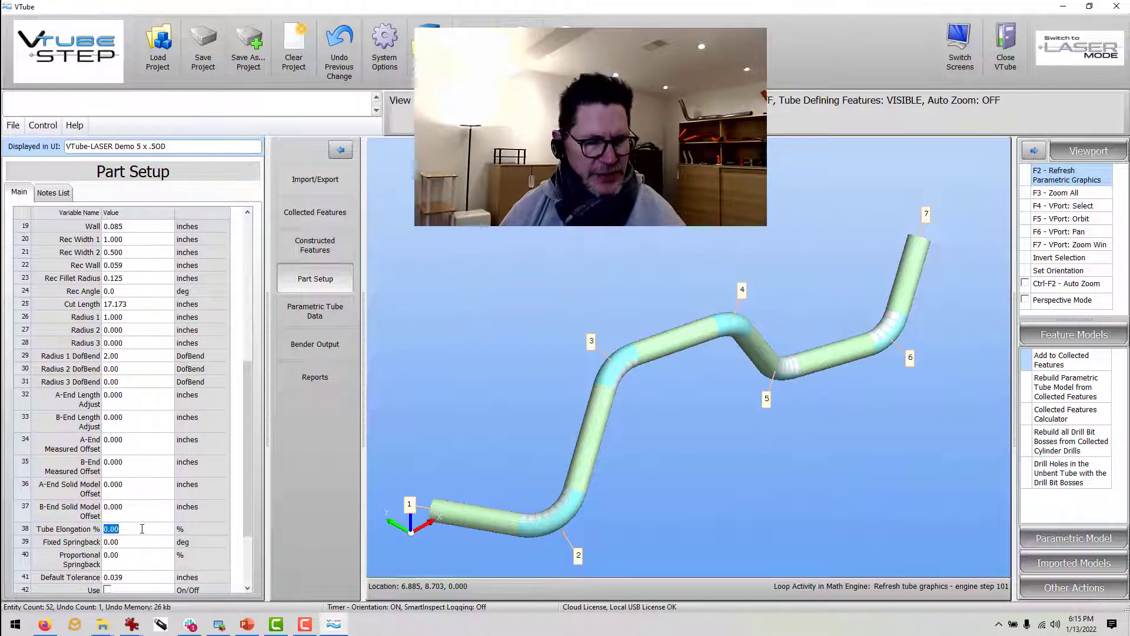
pyautogui.write('15.92')
pyautogui.click(140, 520)
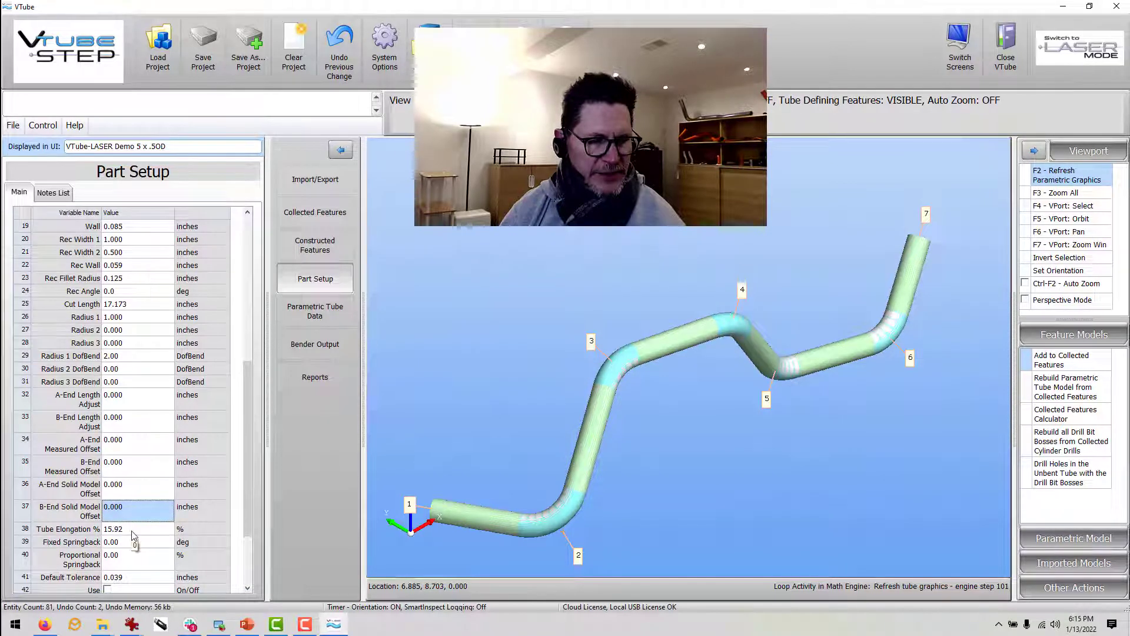
pyautogui.rightClick(143, 315)
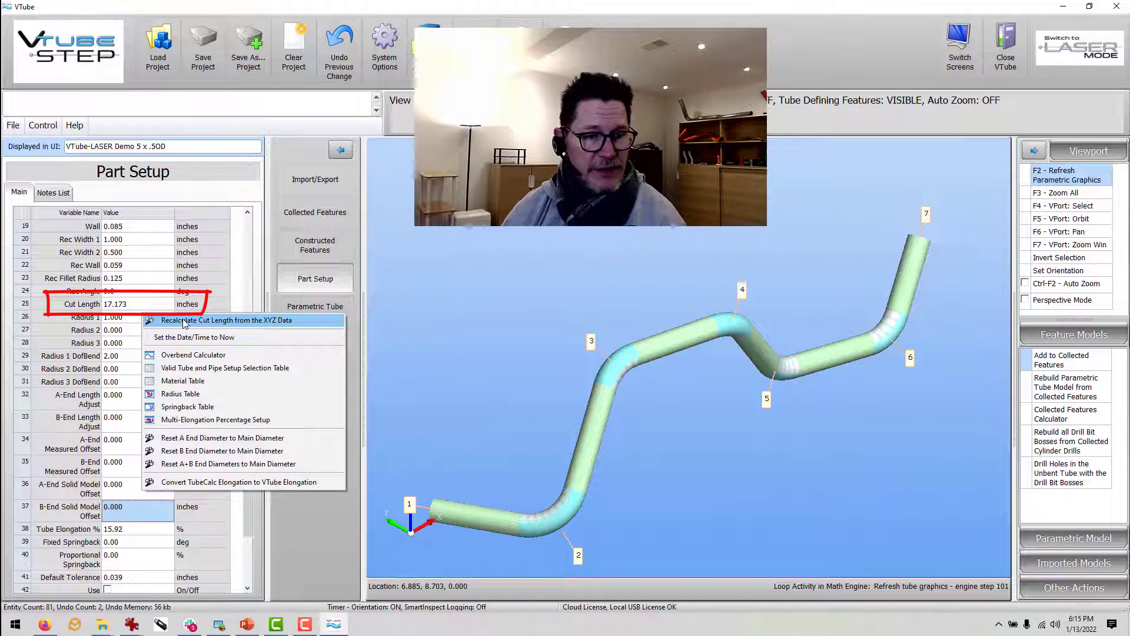
pyautogui.click(183, 322)
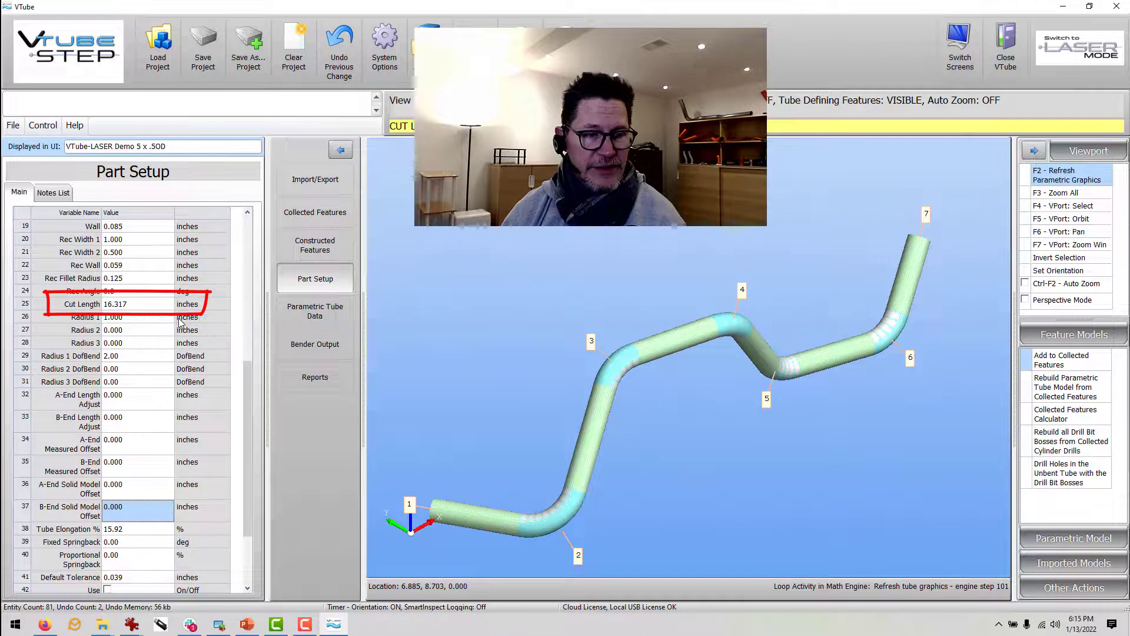